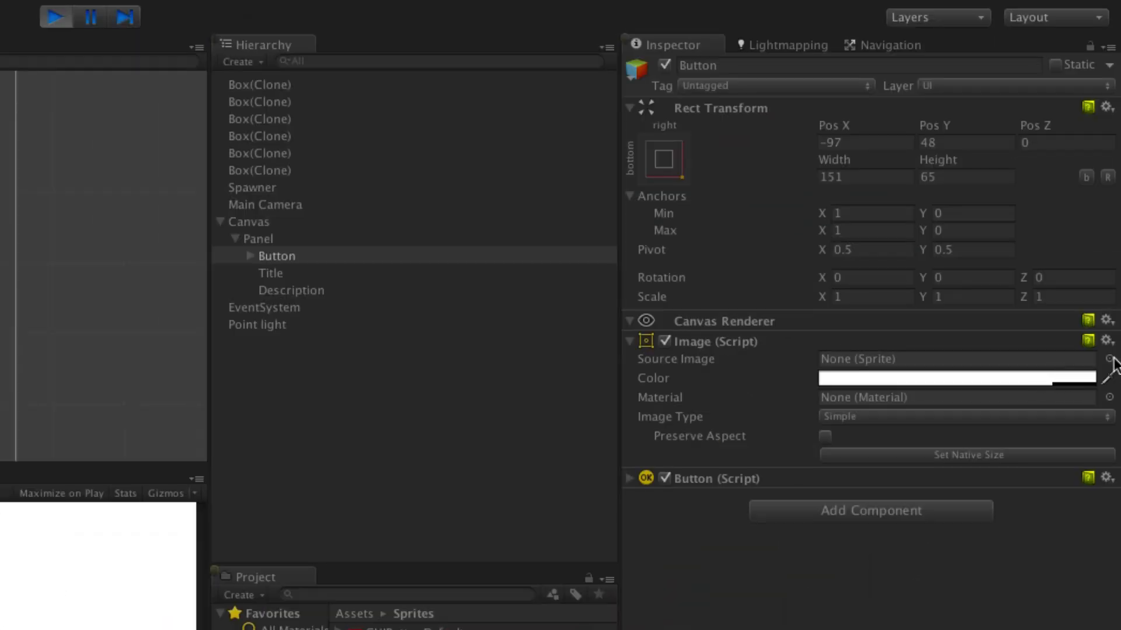
Assign the WhiteUI sprite as the Button's source image
left_click(1109, 358)
left_click(483, 376)
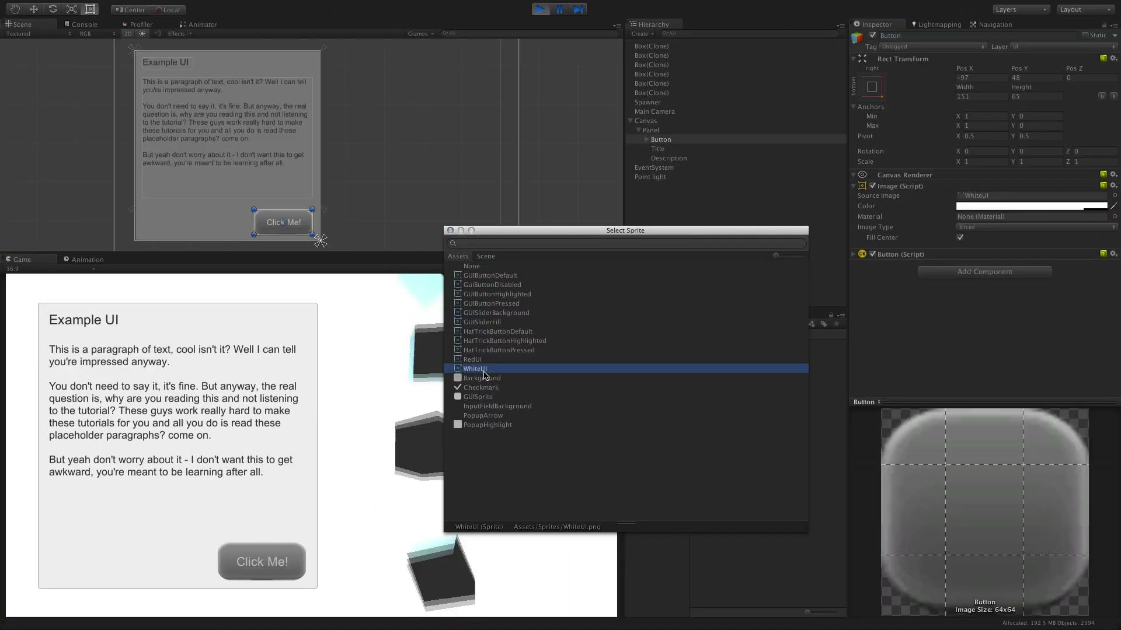
left_click(450, 231)
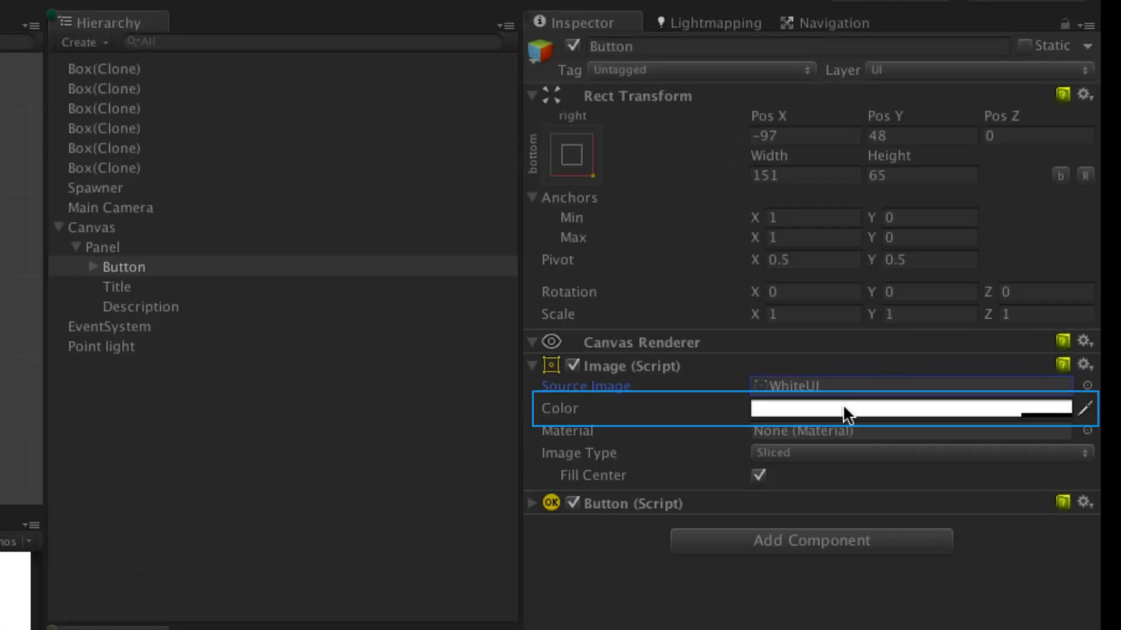
Tint the Button's image a medium blue and set its alpha to 225
left_click(843, 404)
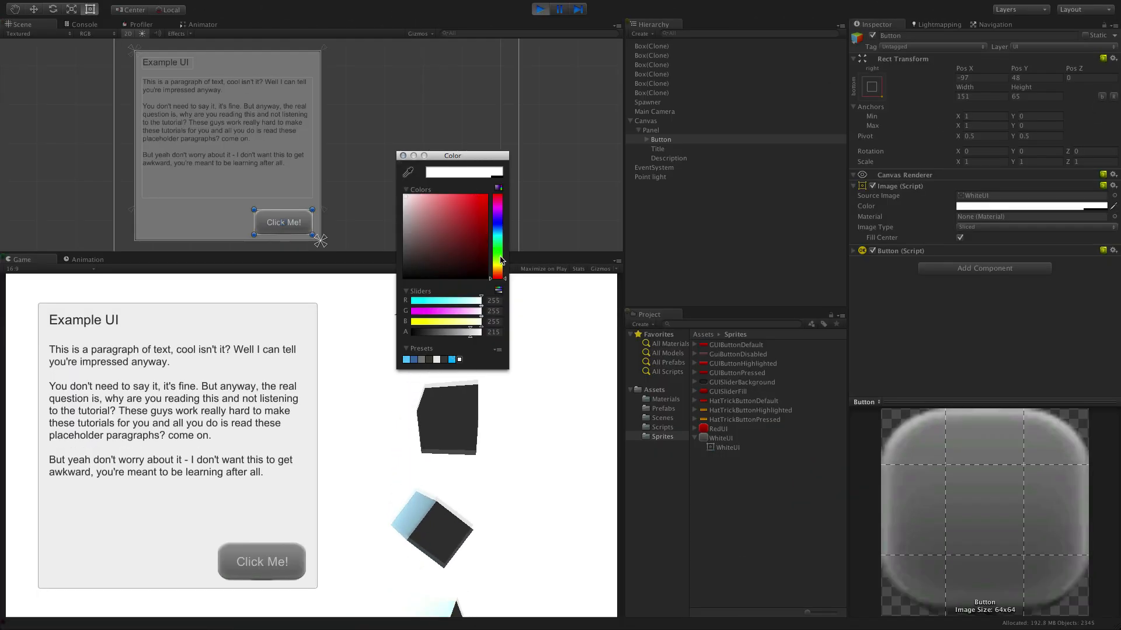
left_click_drag(500, 260, 502, 234)
left_click(452, 210)
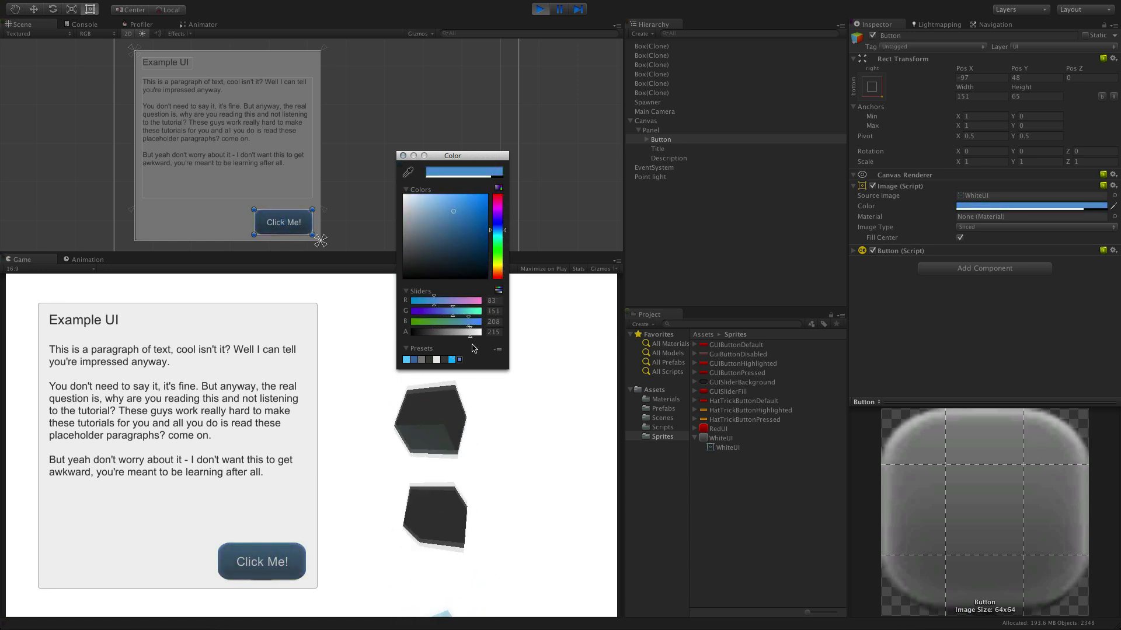
mouse_move(470, 334)
left_mouse_down()
mouse_move(423, 334)
mouse_move(473, 335)
left_mouse_up()
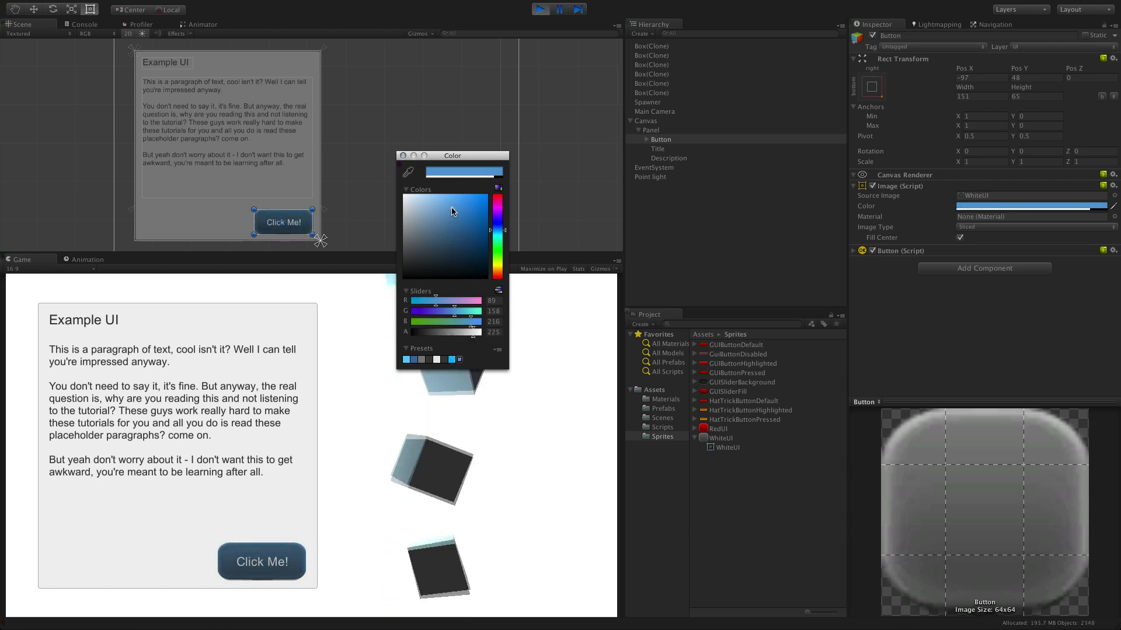
left_click(403, 157)
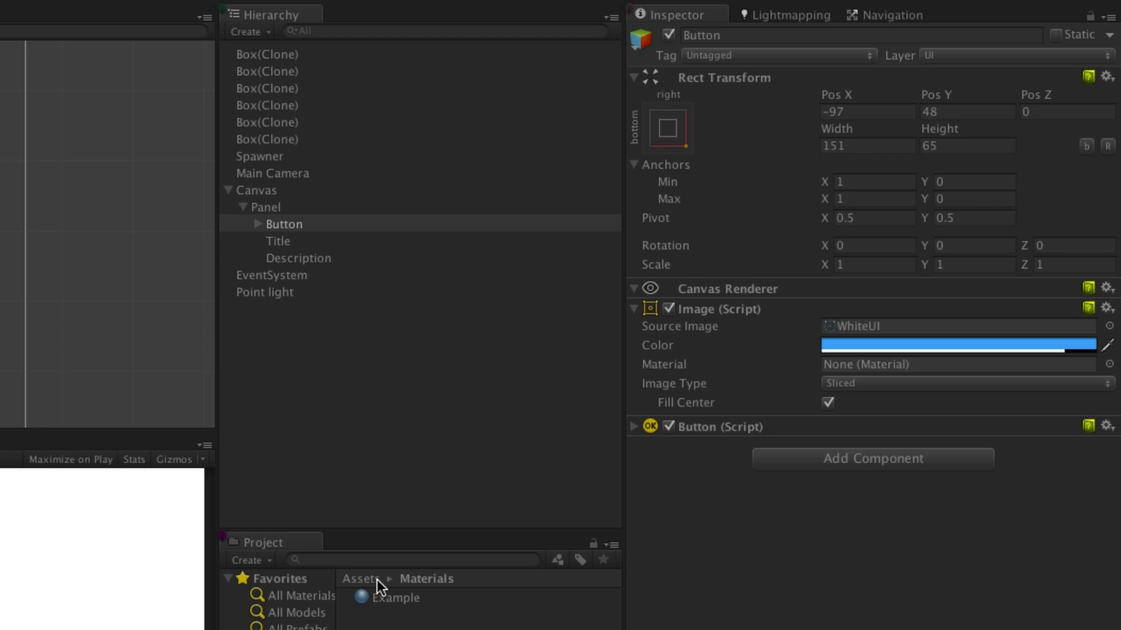
Examine the uGUI shader choices, including the Lit and Unlit groups, available for the Example material
left_click(377, 595)
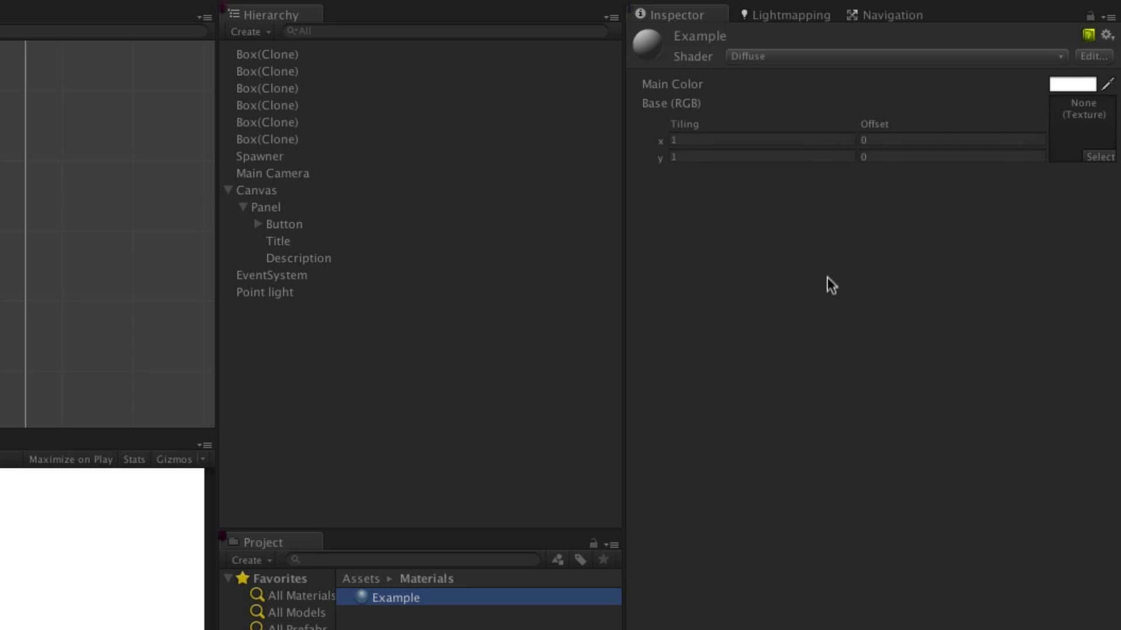
left_click(780, 57)
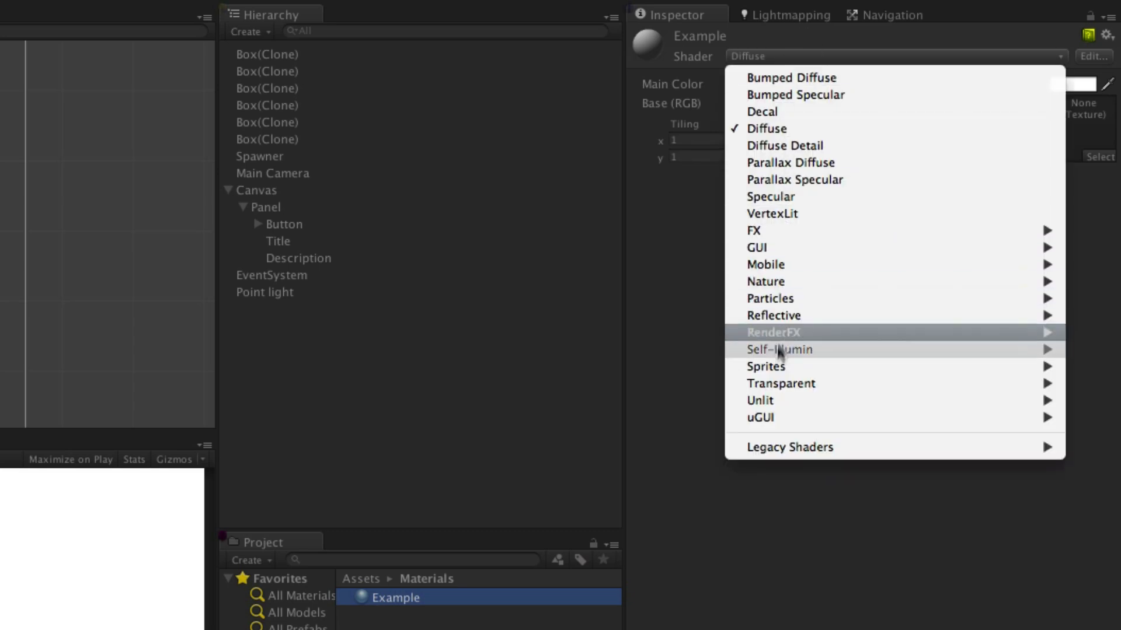
mouse_move(759, 418)
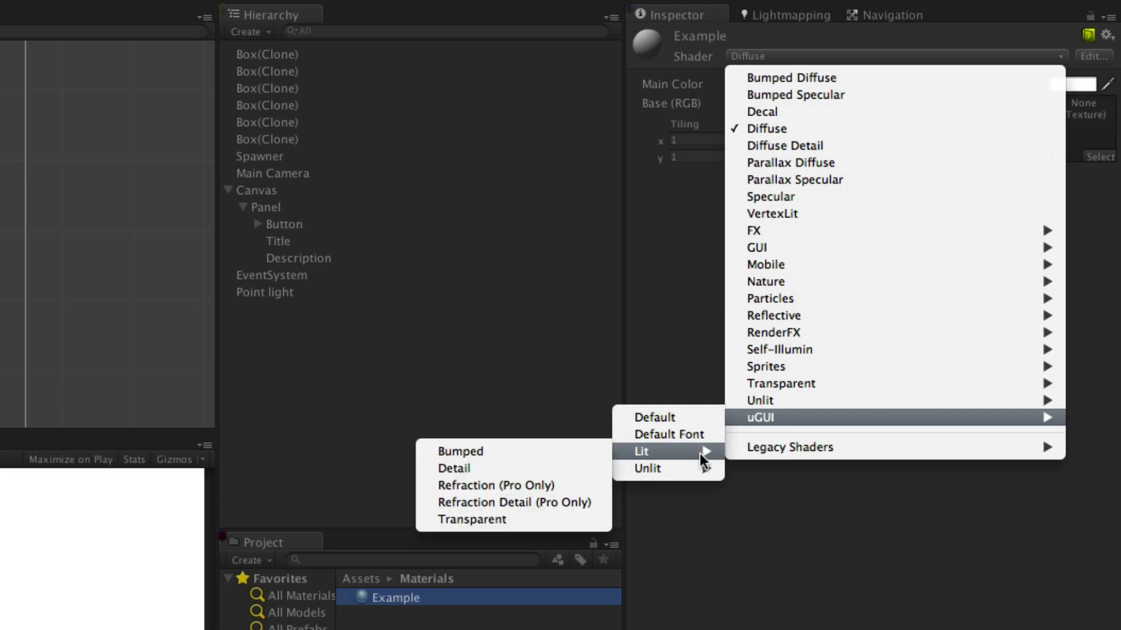
mouse_move(703, 470)
left_click(332, 229)
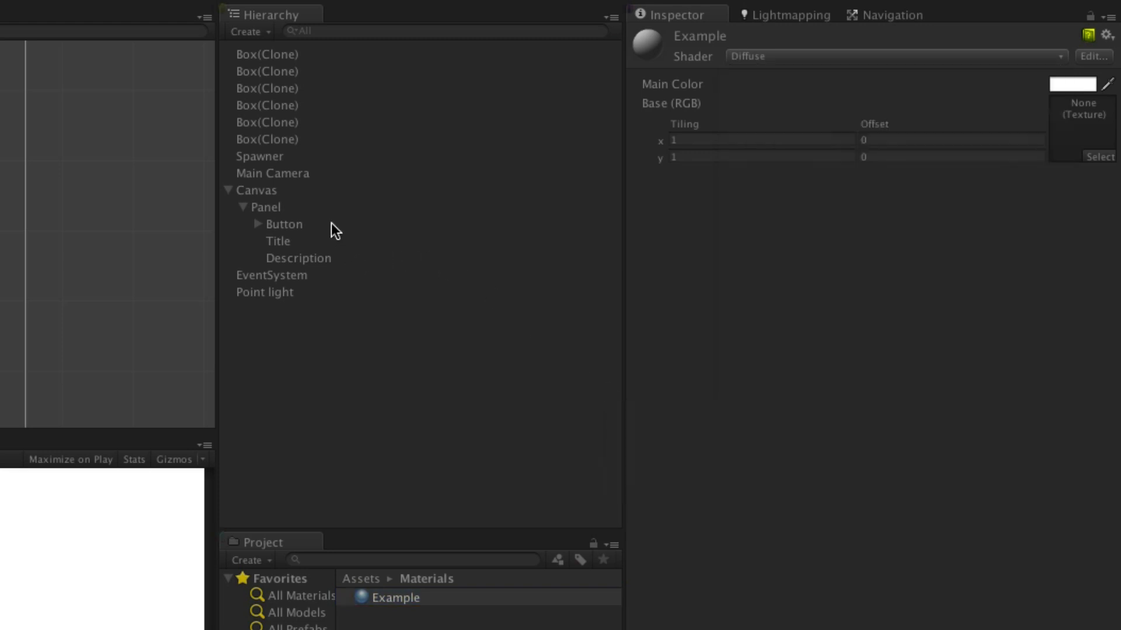
Set the Button's image type to Simple
left_click(331, 228)
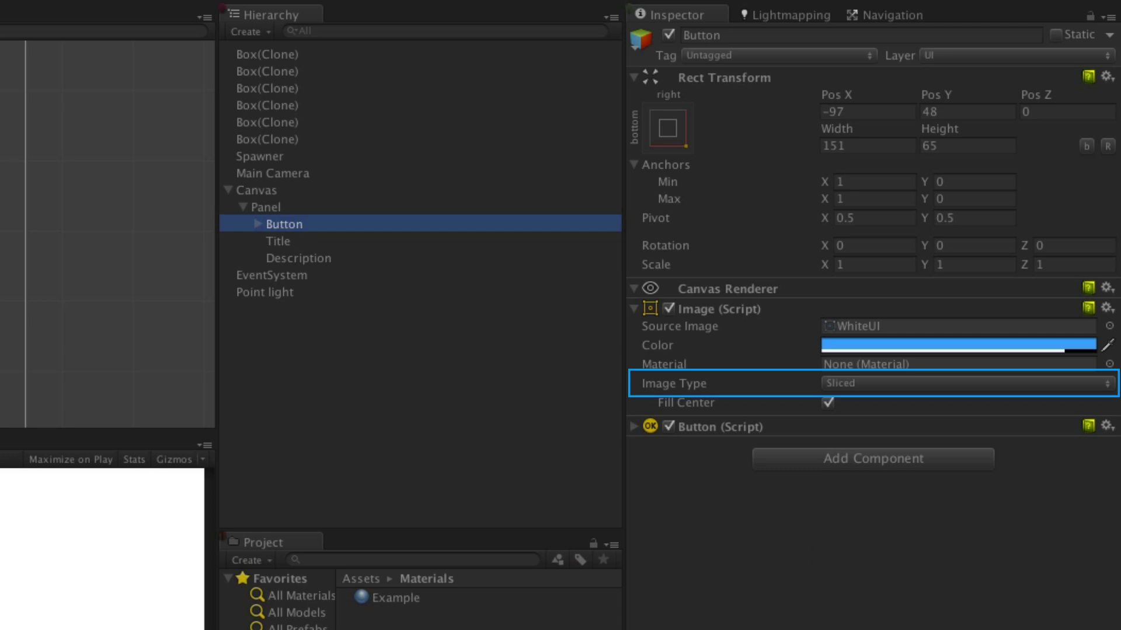
left_click(966, 383)
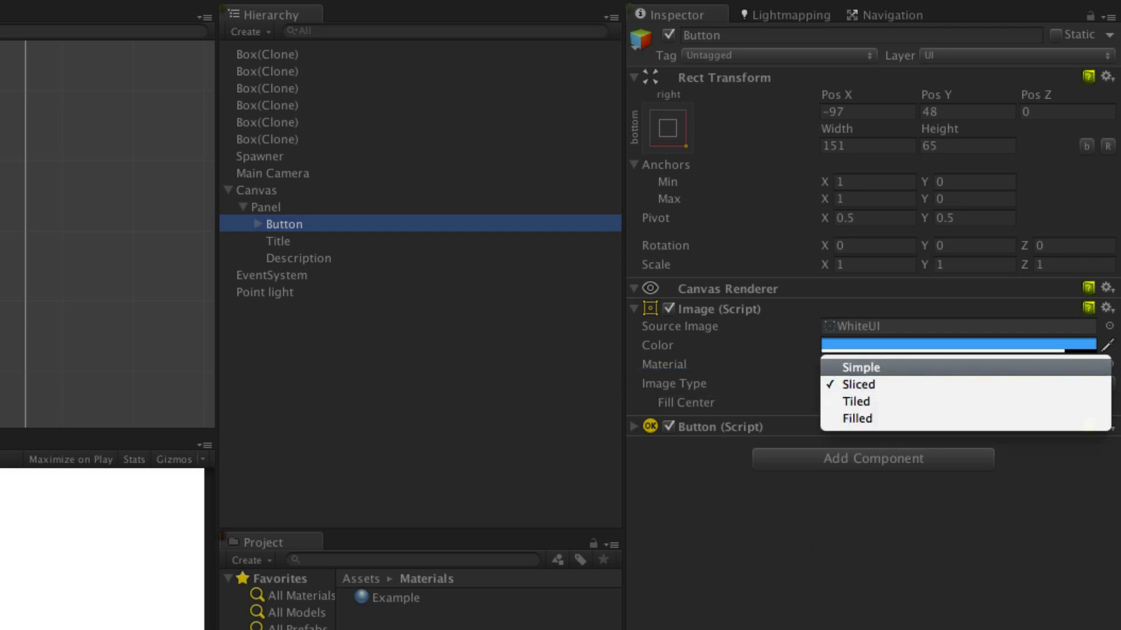
left_click(861, 367)
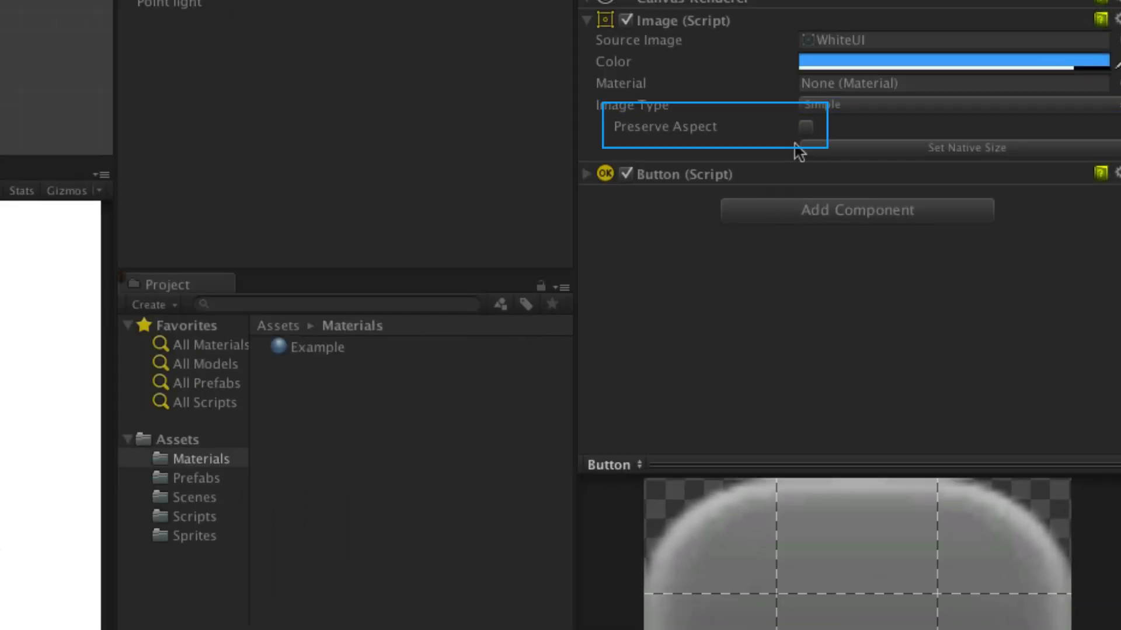
Toggle Preserve Aspect on and off for the Button's image, and resize it to the sprite's native size
left_click(805, 127)
left_click(960, 238)
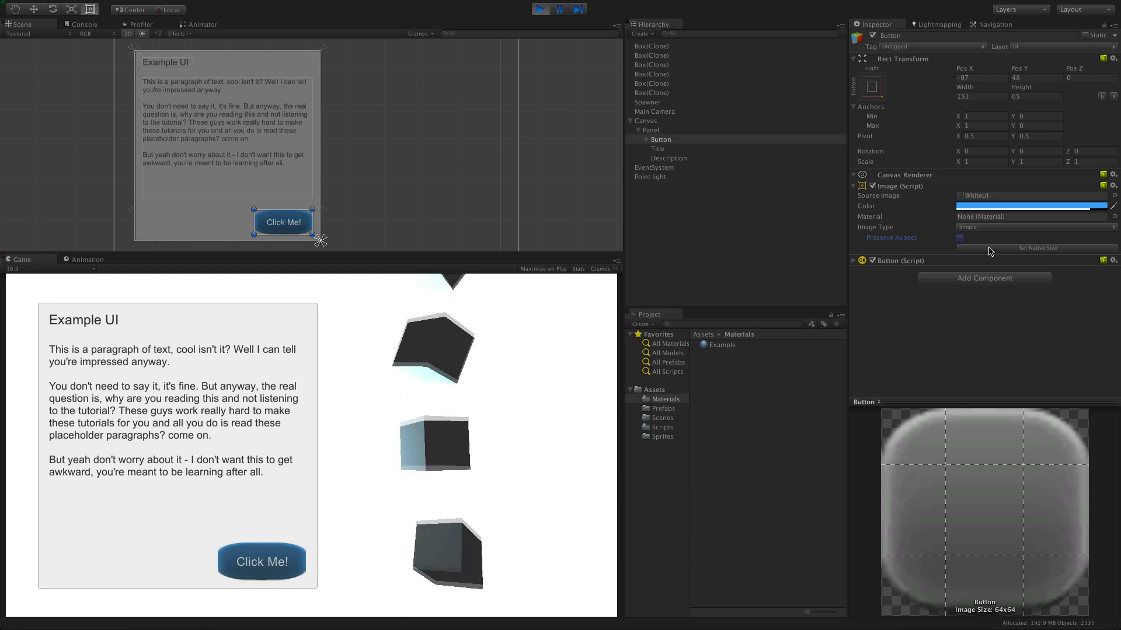
left_click(991, 249)
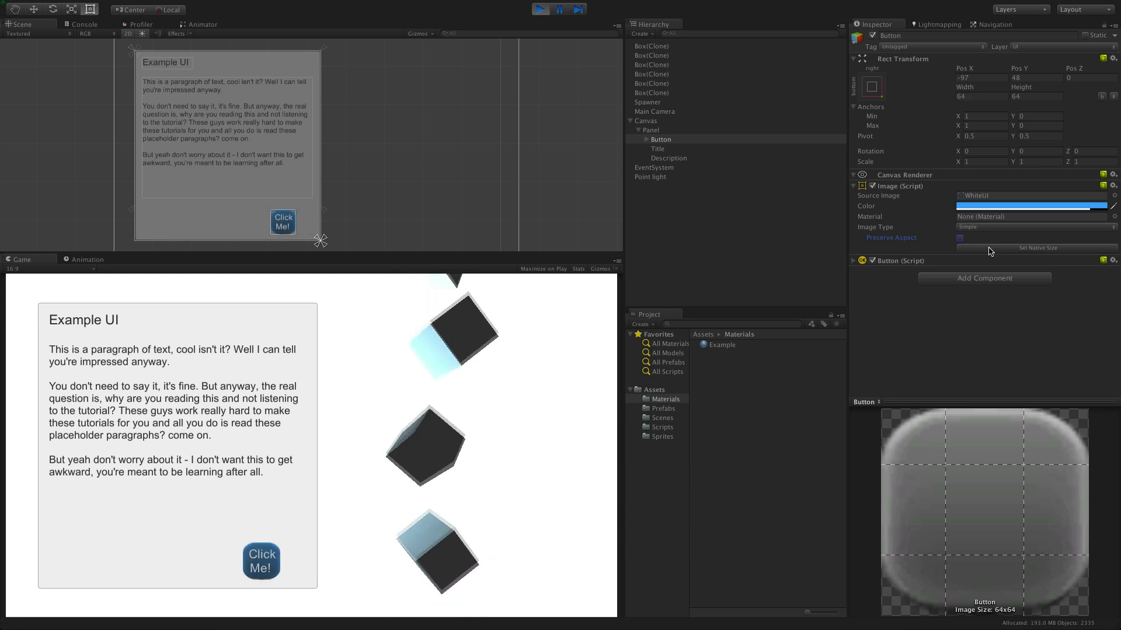
left_click(283, 224)
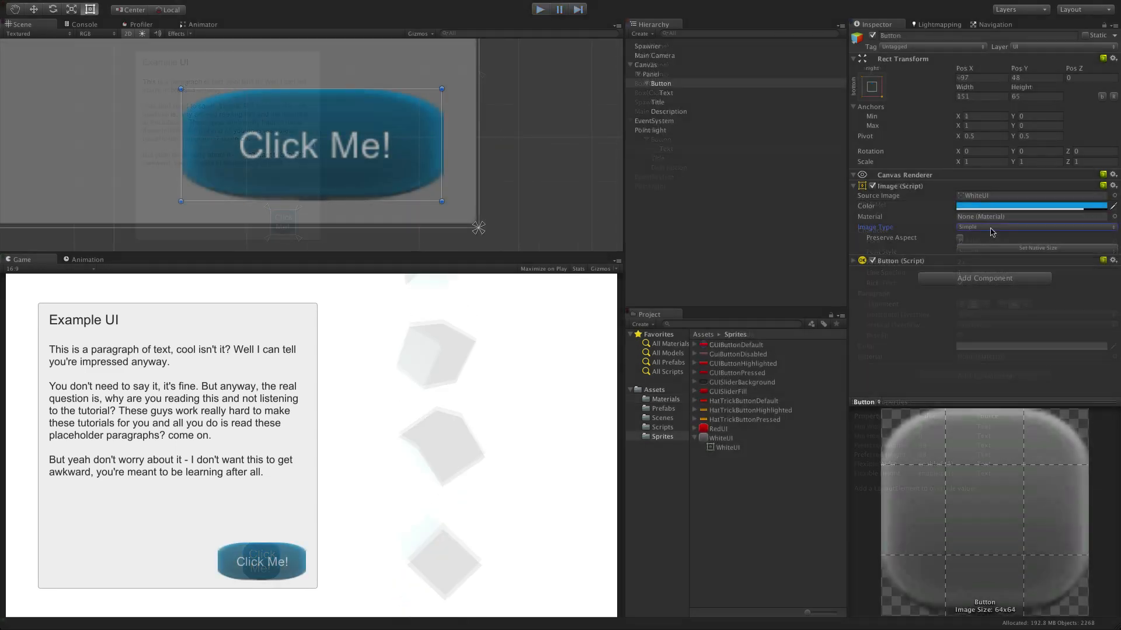
Set the Button's image type to Sliced and open the WhiteUI sprite in the Sprite Editor
left_click(990, 227)
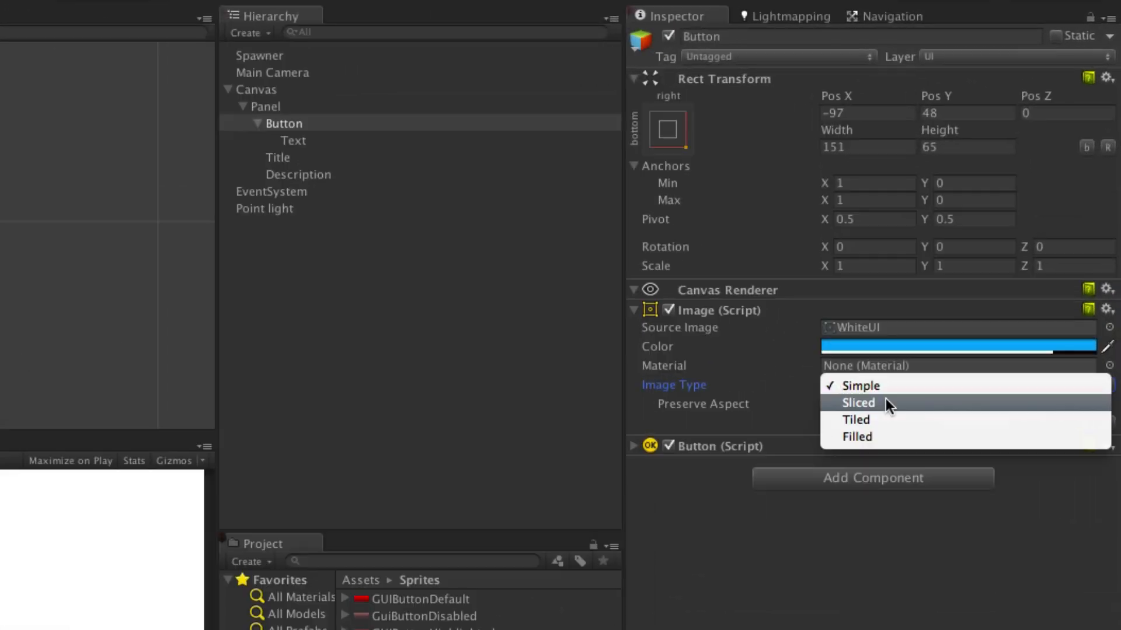
left_click(992, 237)
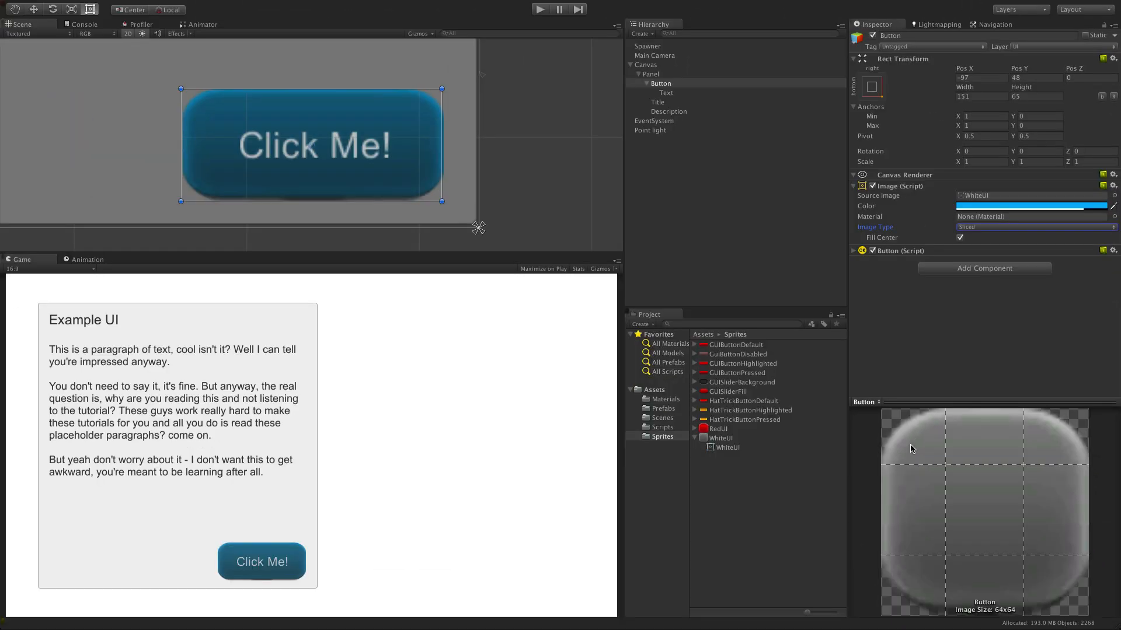
left_click(738, 438)
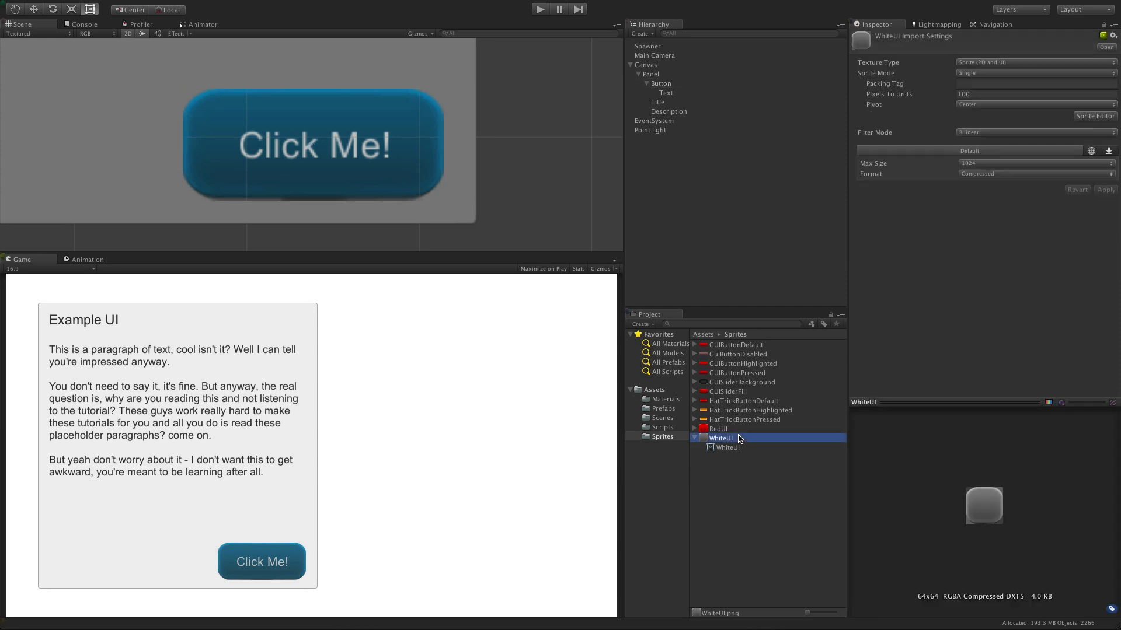
left_click(1095, 116)
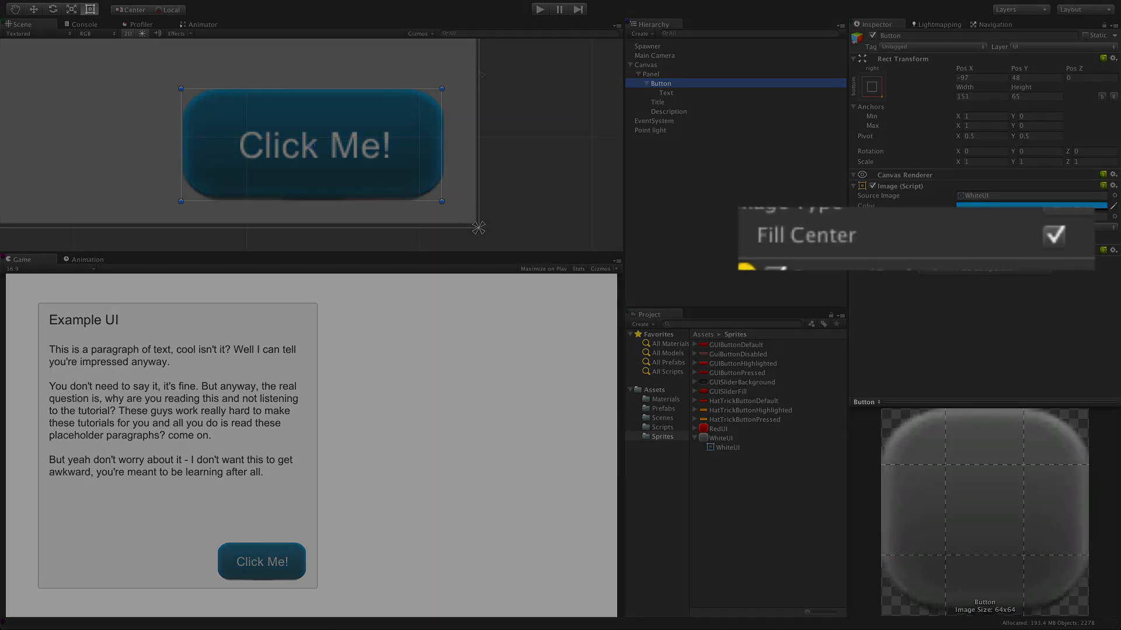
Toggle Fill Center off and back on for the Button's sliced image
left_click(1053, 236)
left_click(1052, 236)
left_click(1053, 236)
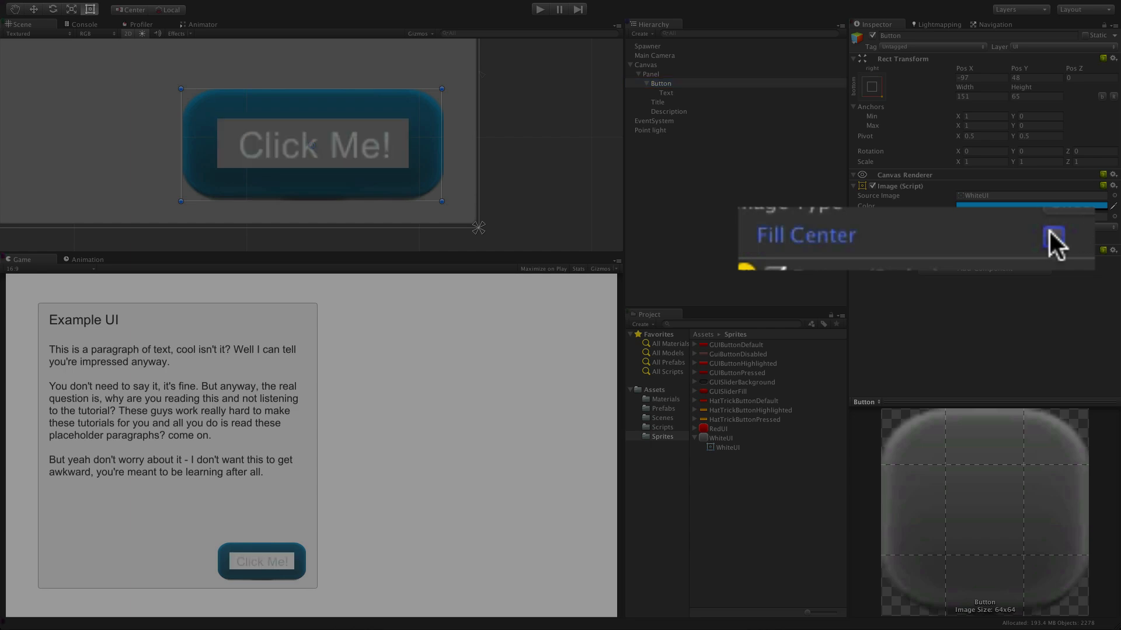
left_click(960, 238)
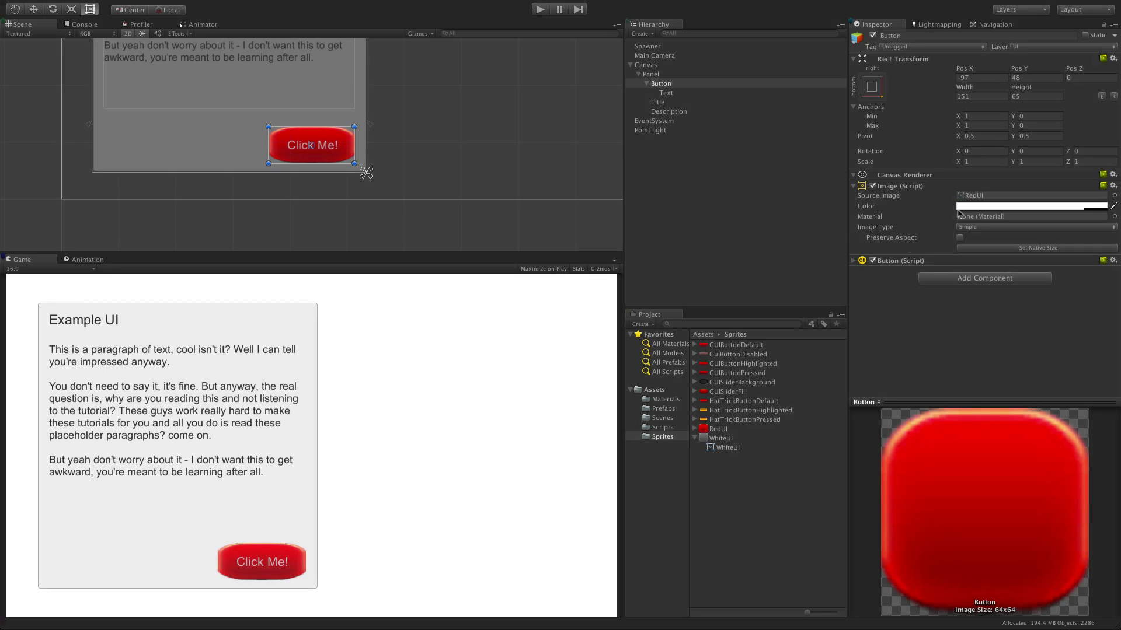
Set the RedUI Button's image type to Tiled and enlarge the Button to about 196 by 74
left_click(973, 227)
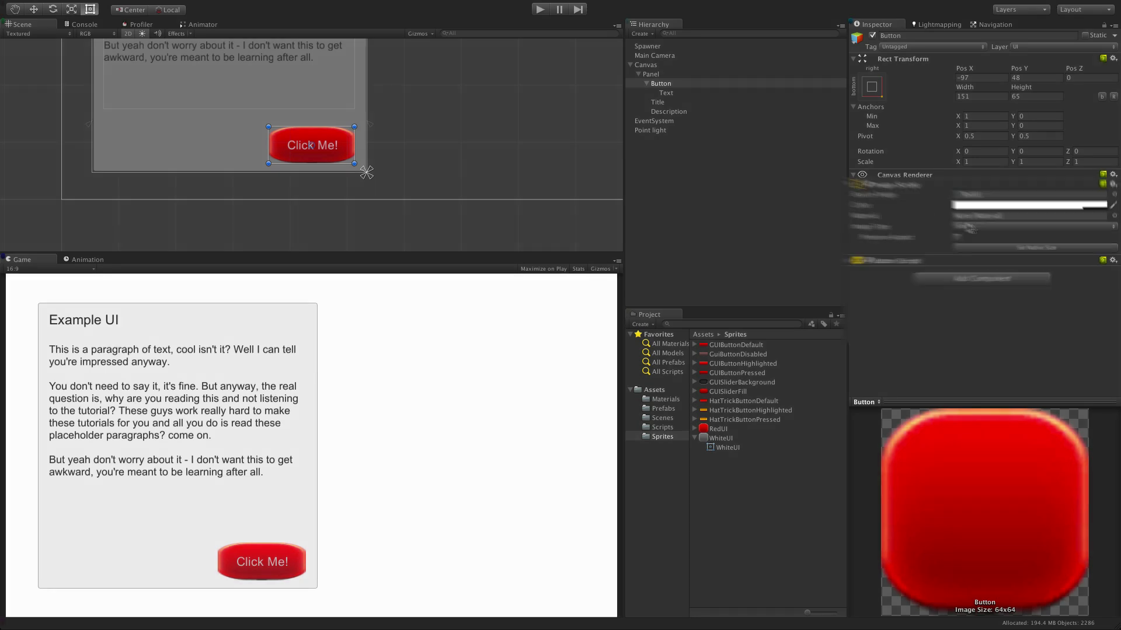
left_click(823, 232)
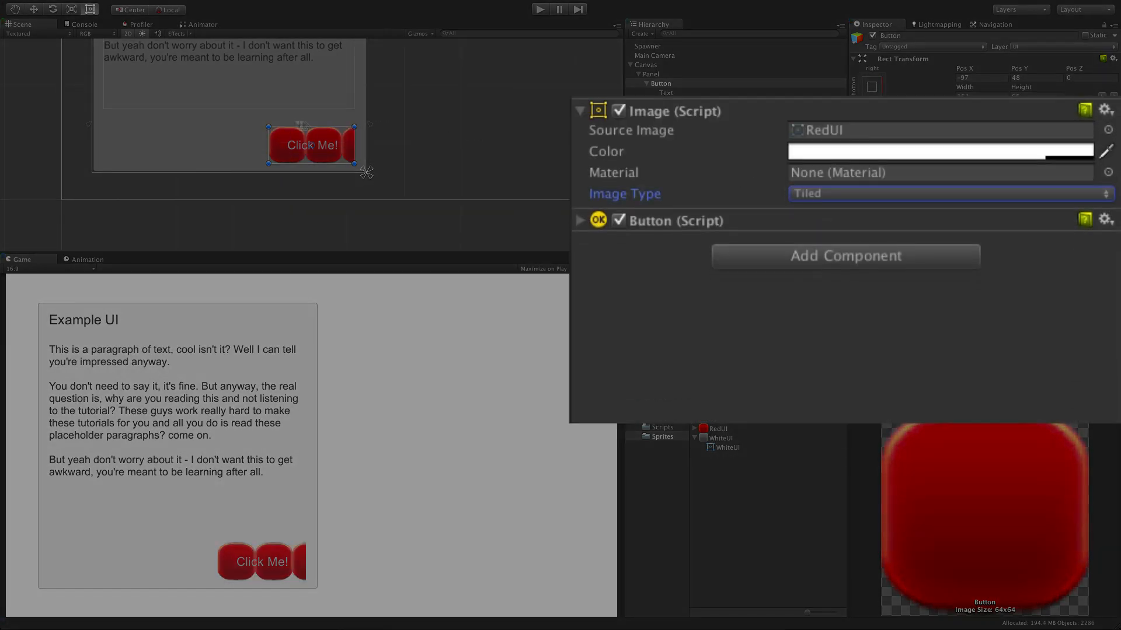
left_click_drag(266, 127, 241, 121)
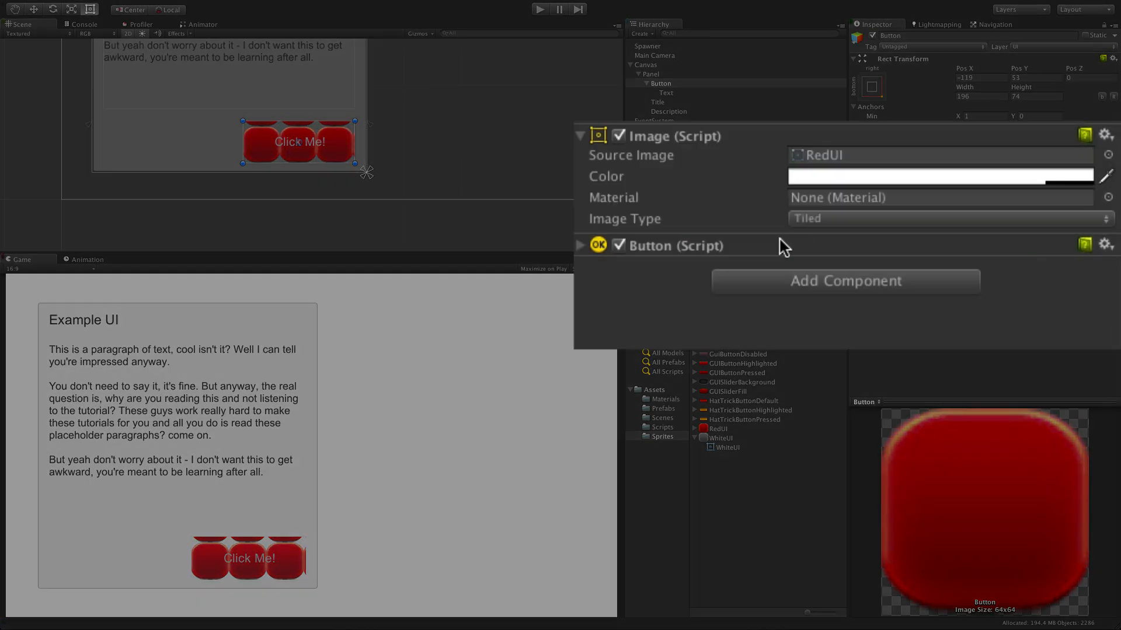
Set the Button's image type to Filled with the Radial180 fill method
left_click(969, 227)
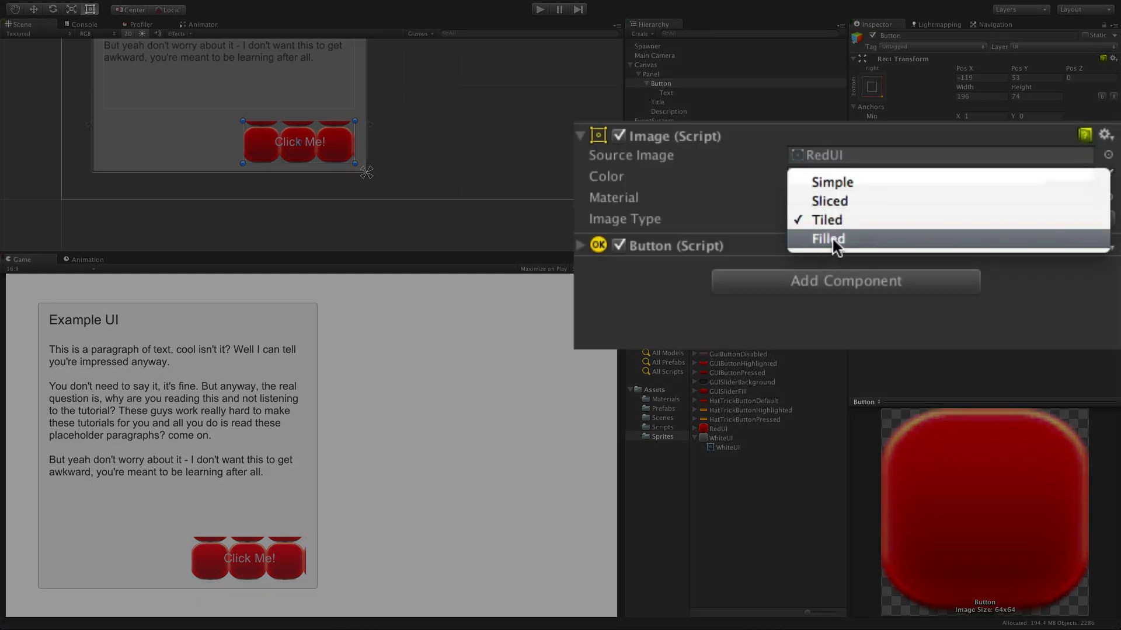
left_click(832, 238)
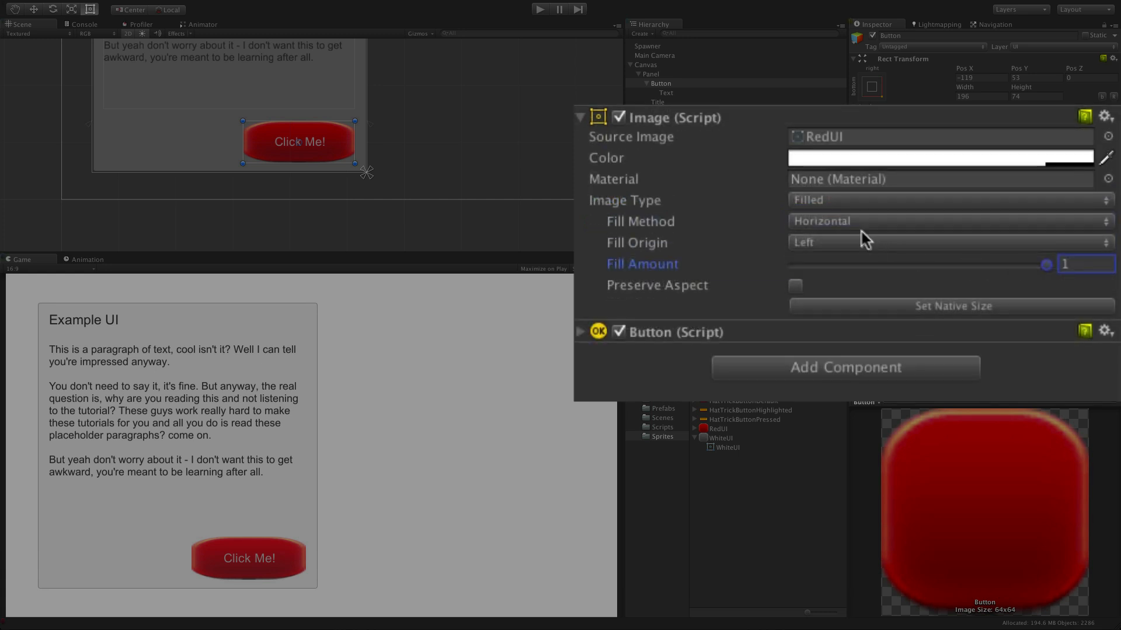
left_click(851, 220)
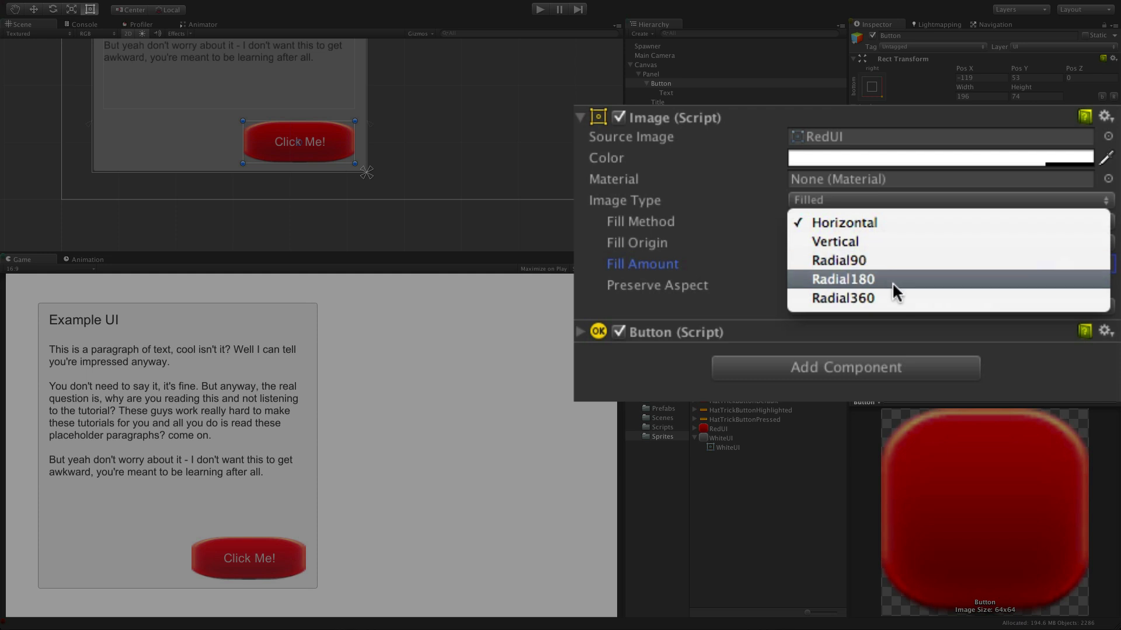
left_click(892, 280)
Set the radial fill's origin to Left and its fill amount to 1
left_click(858, 244)
left_click(860, 261)
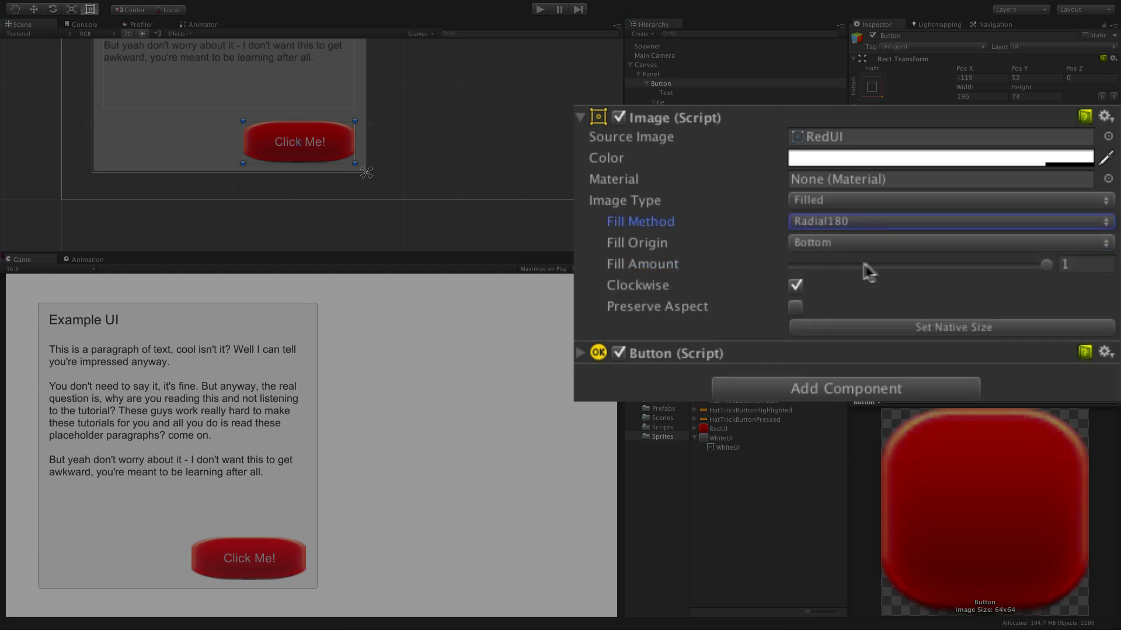
left_click_drag(935, 276, 1101, 349)
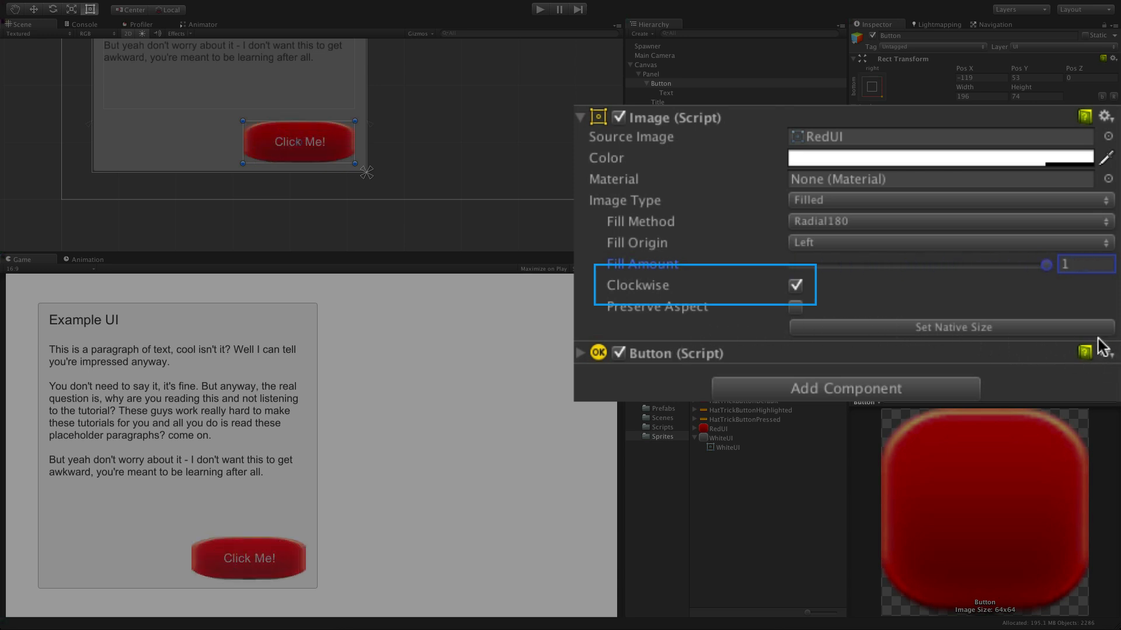